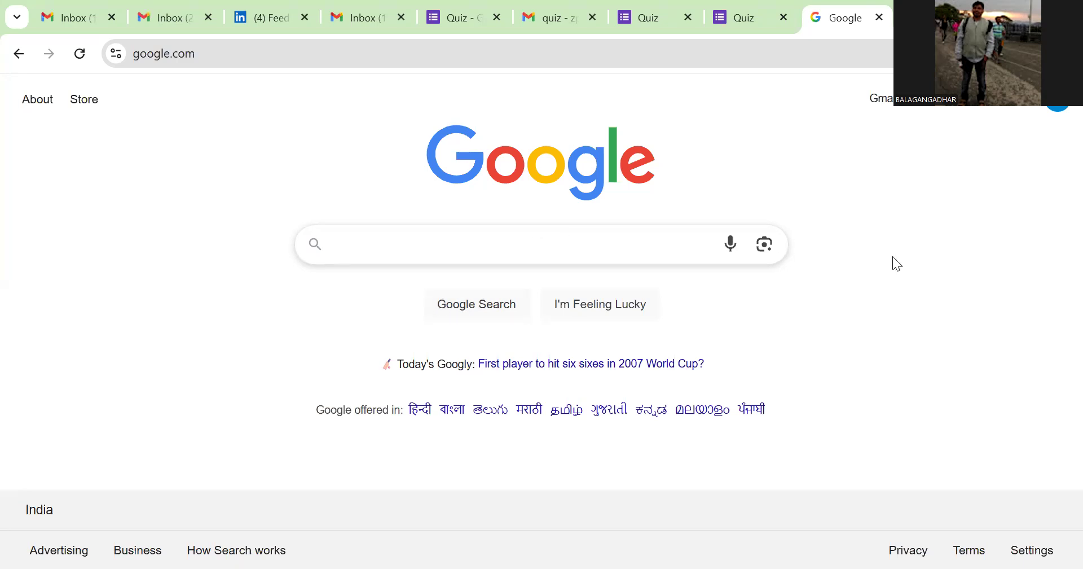
Step: Show the Google apps list on the Search homepage, scrolled so Docs, Sheets and Slides appear
click(467, 250)
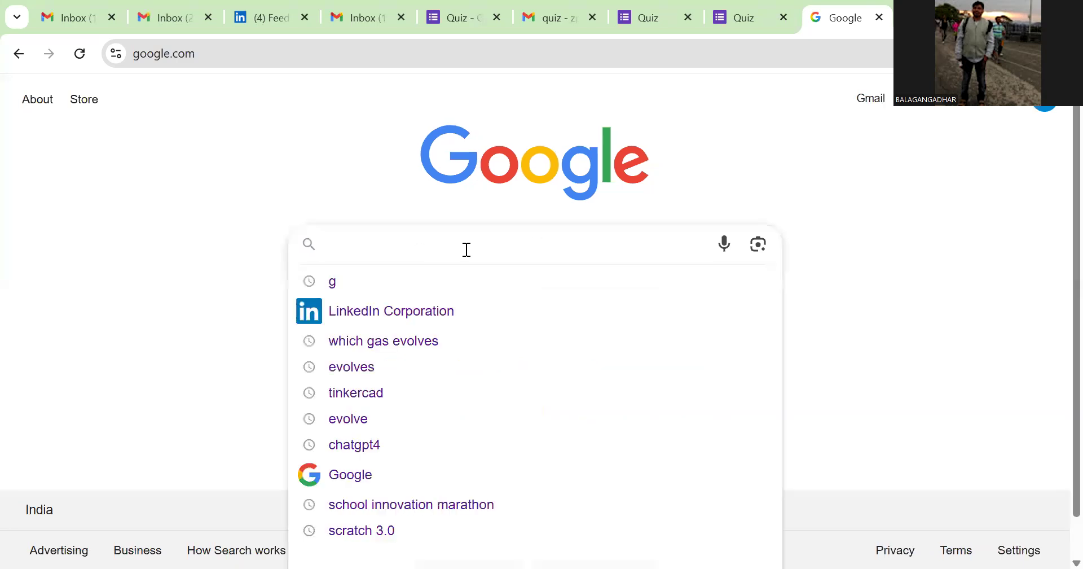
click(1013, 113)
scroll(1041, 226, down, 3)
scroll(1030, 251, down, 1)
scroll(1034, 220, up, 4)
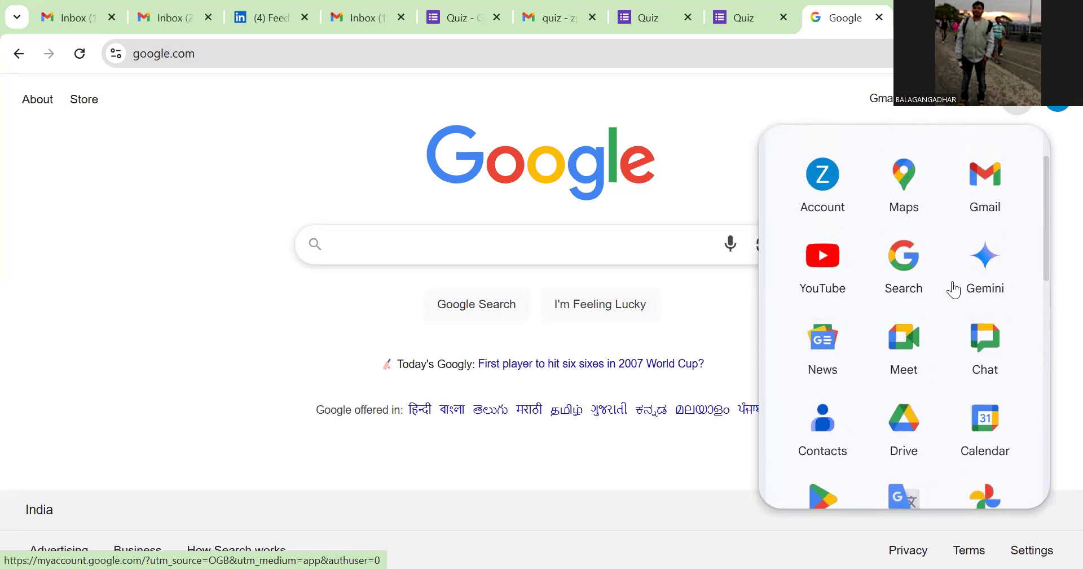
drag(1047, 267, 1040, 361)
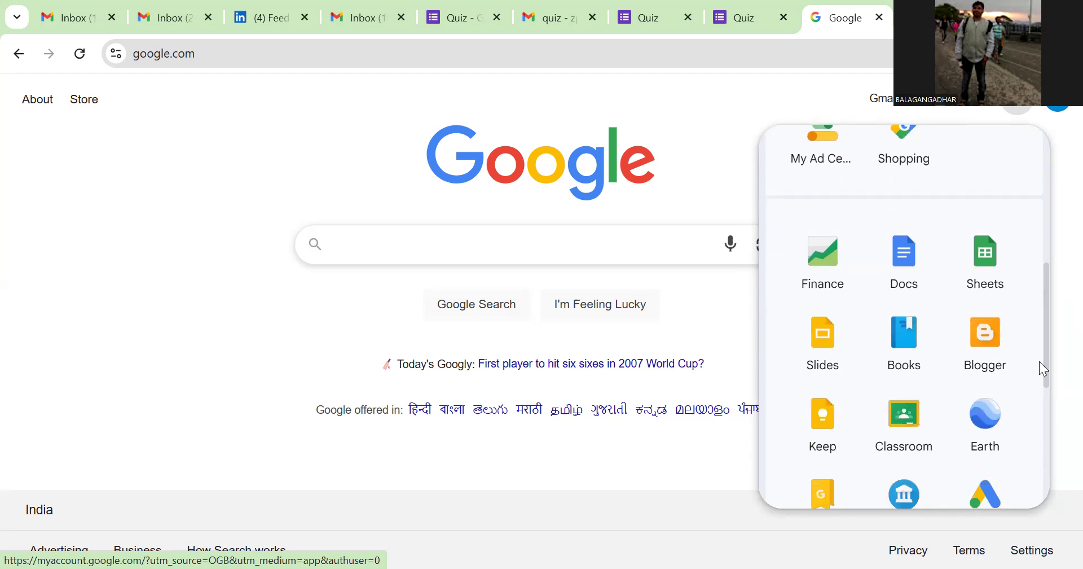
Step: Create a new blank spreadsheet, dismissing the drop-down chips tip and Tables panel
click(985, 276)
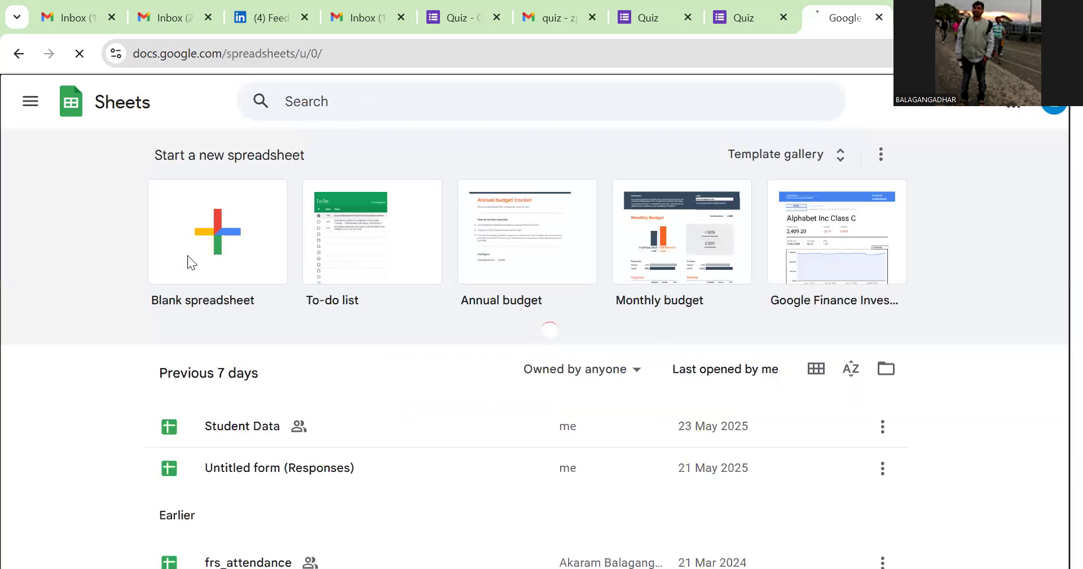
click(187, 255)
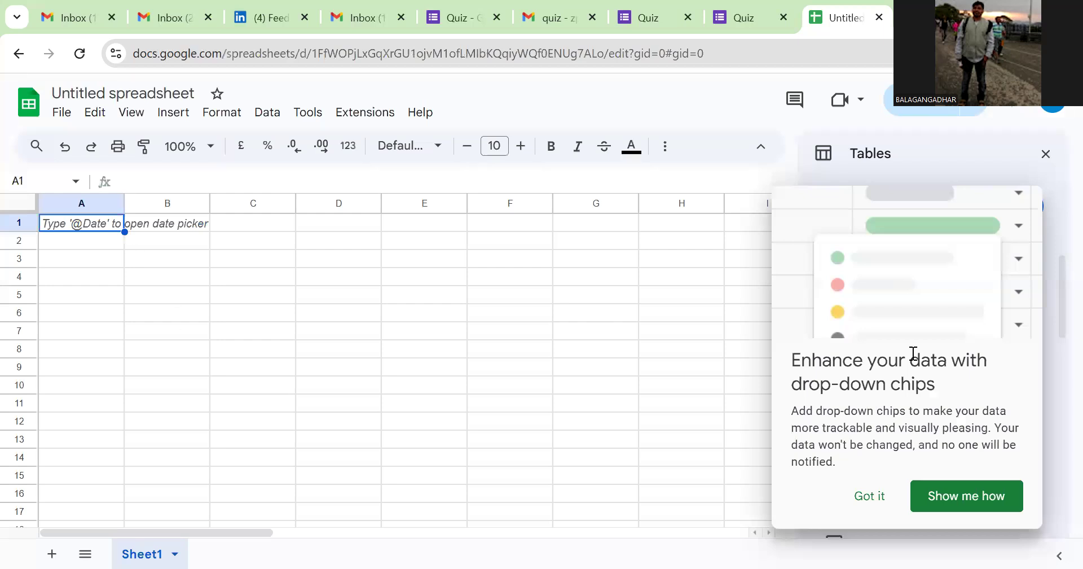
click(882, 499)
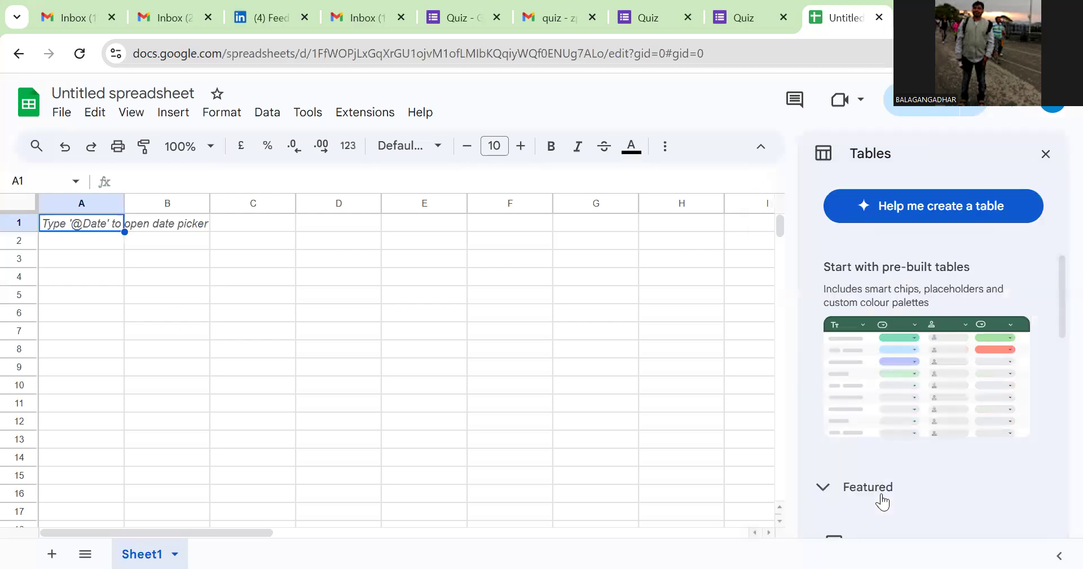
click(1046, 153)
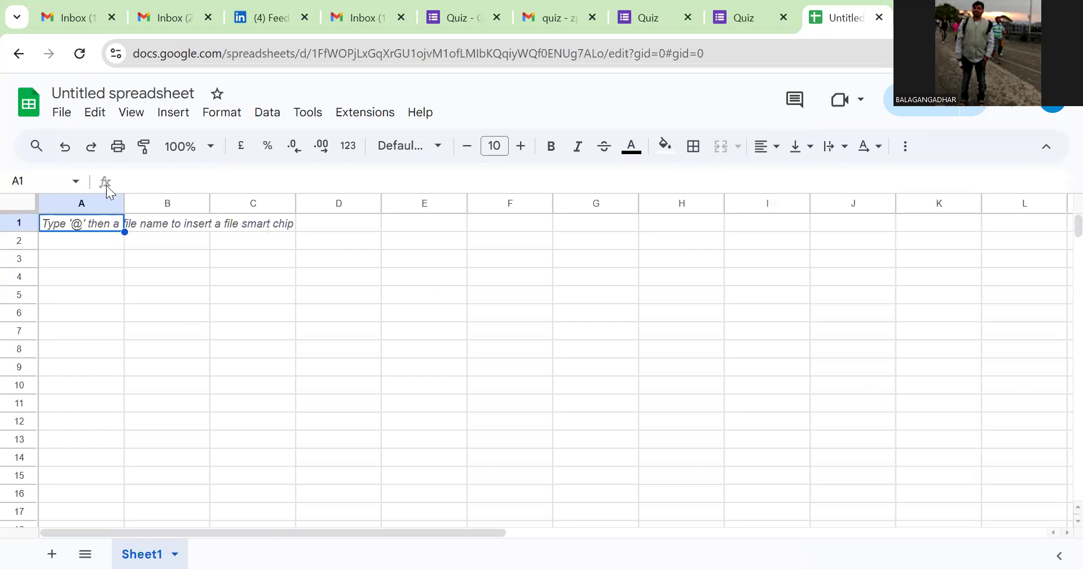
Step: Rename the spreadsheet to 'Students Data'
click(108, 93)
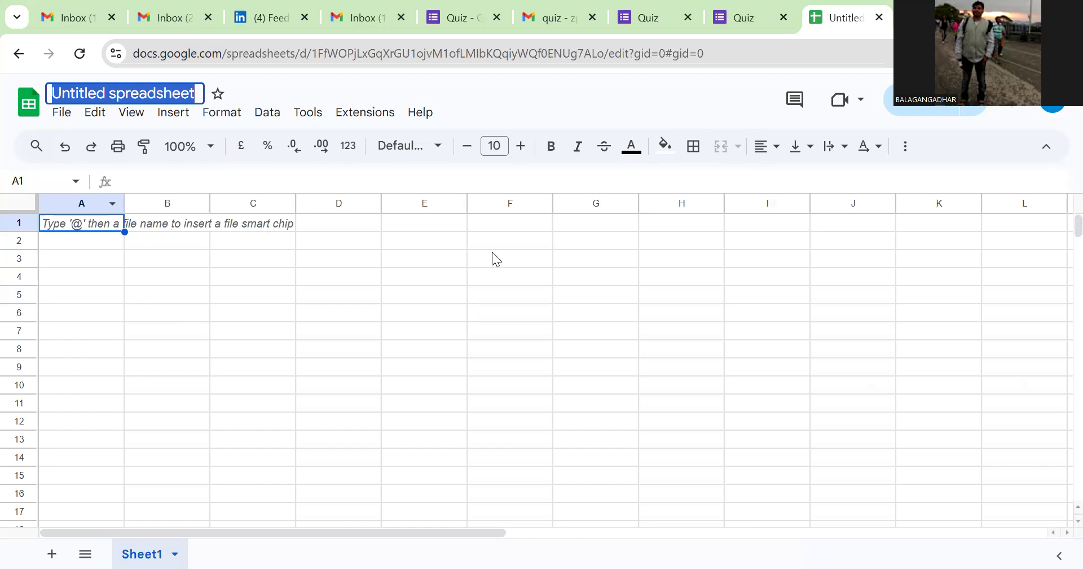
text(S)
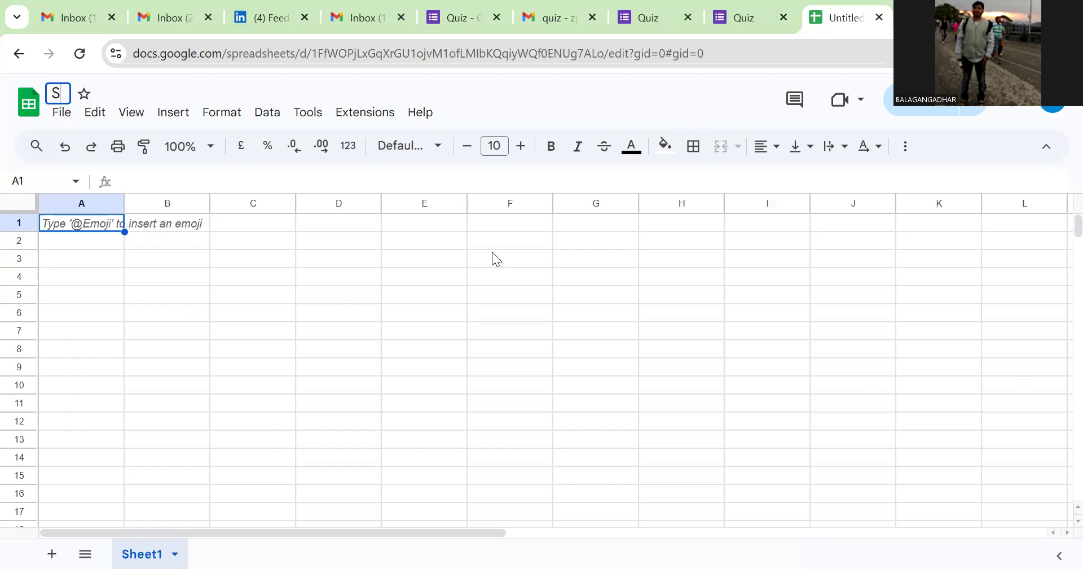
text(tudents Dat)
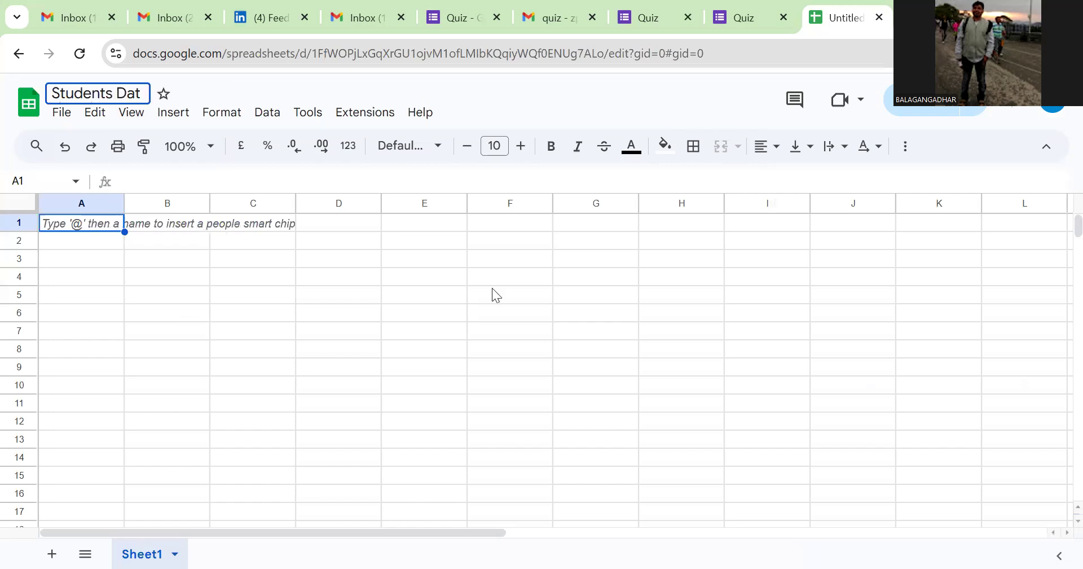
text(a)
click(65, 240)
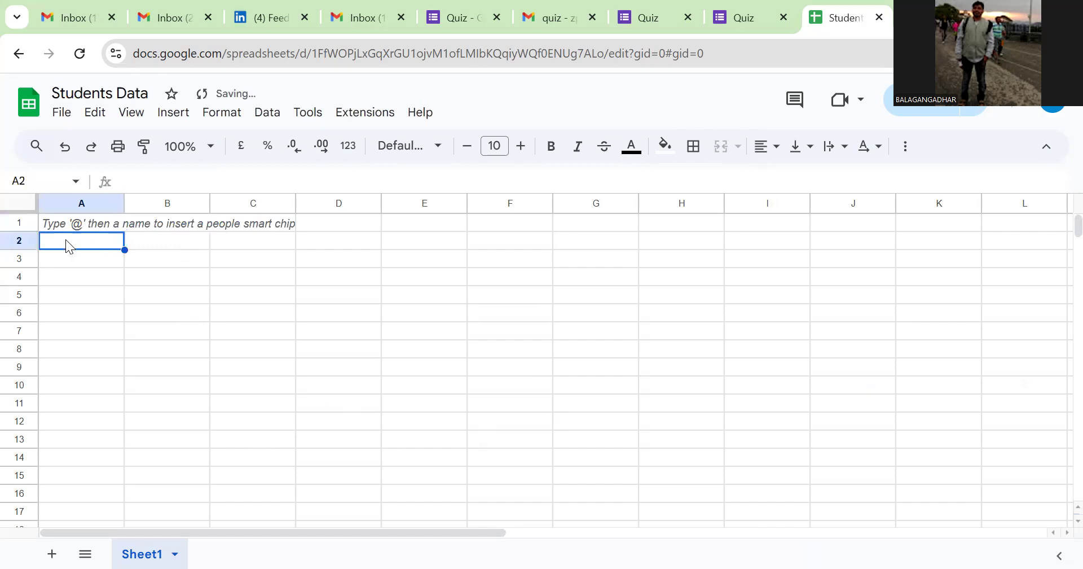
Step: Enter the headings Name, Class, Father Name and Mobile in cells A1 to D1
click(101, 223)
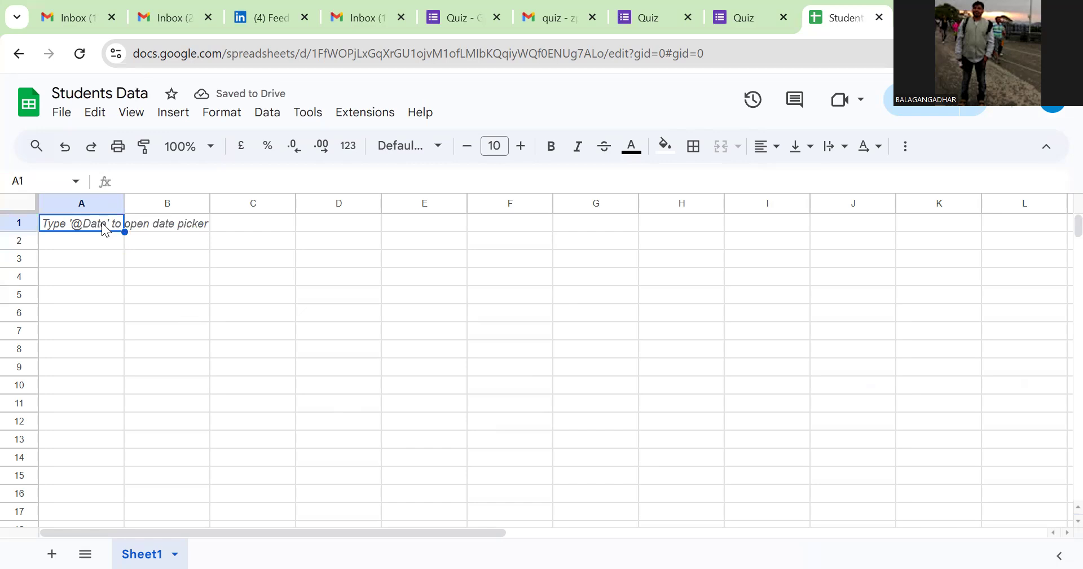
text(Name)
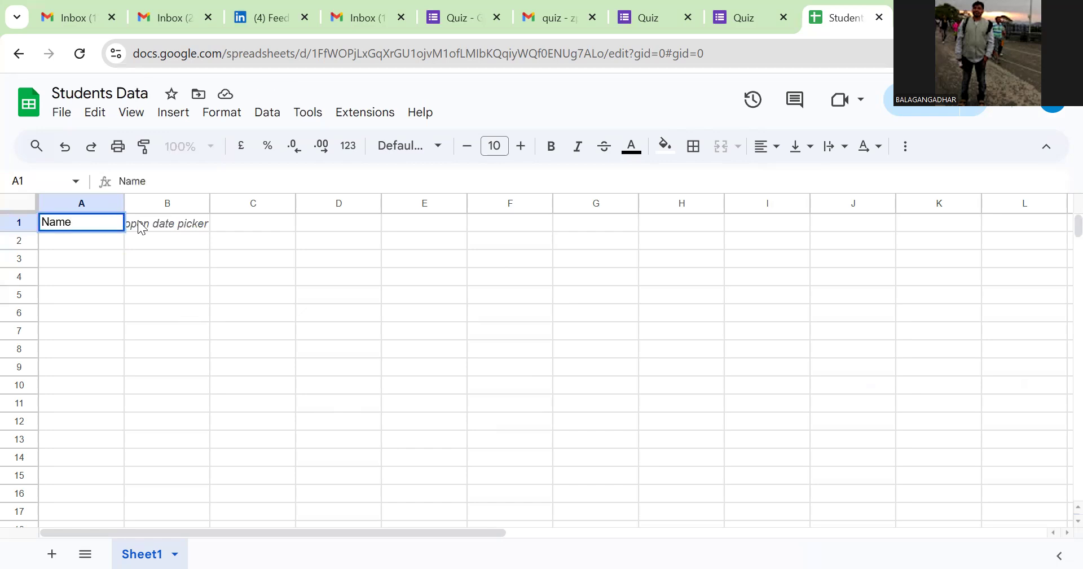
click(188, 225)
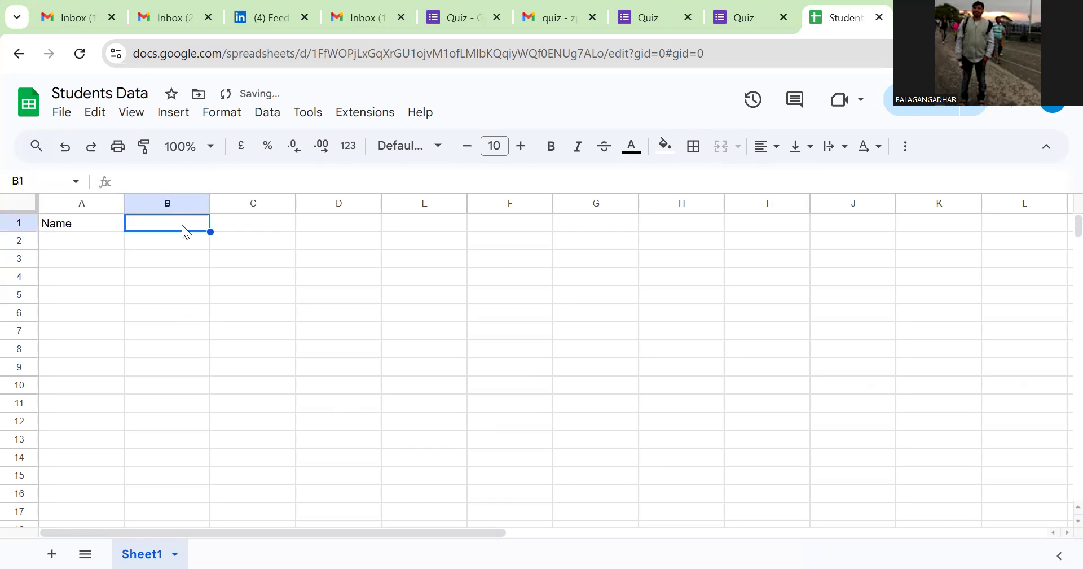
text(Class)
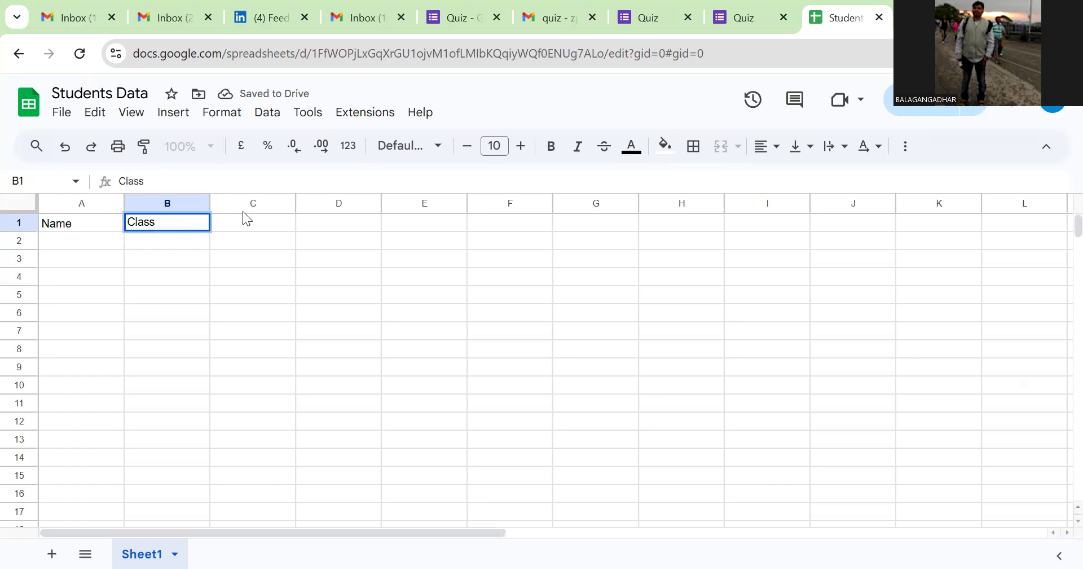
click(261, 226)
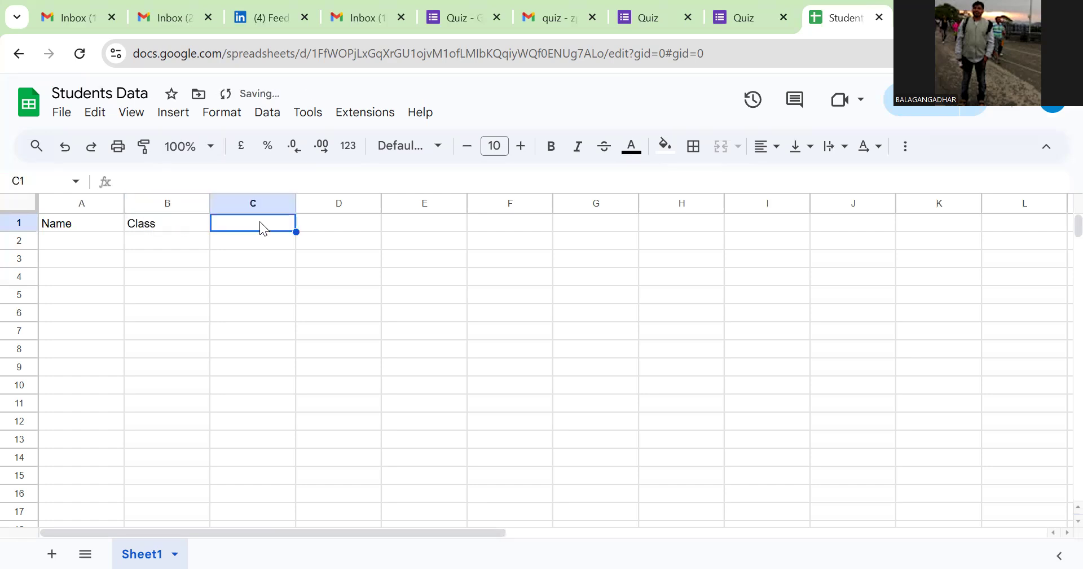
text(Fa)
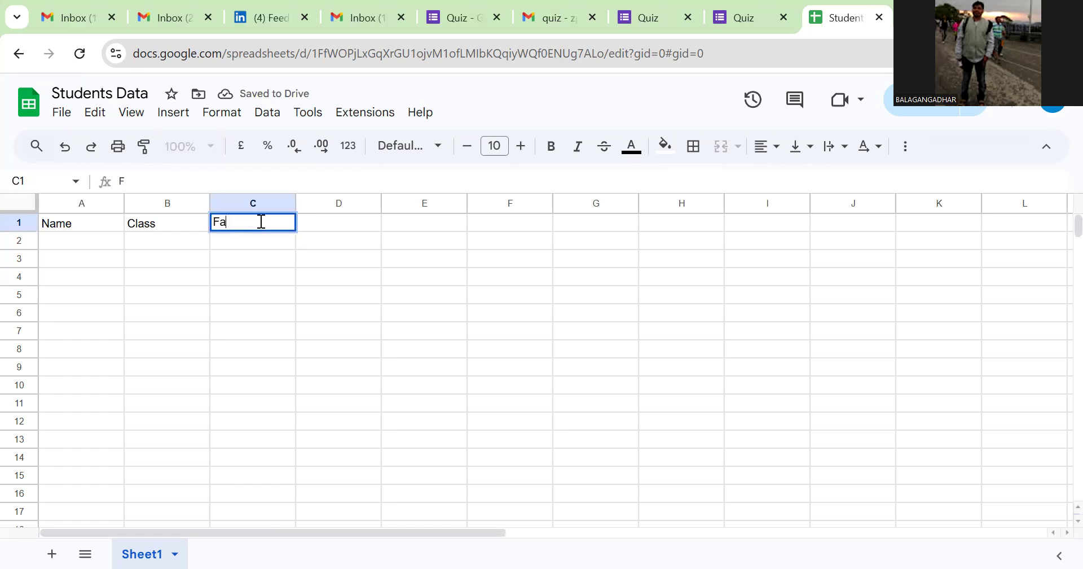
text(ther Name)
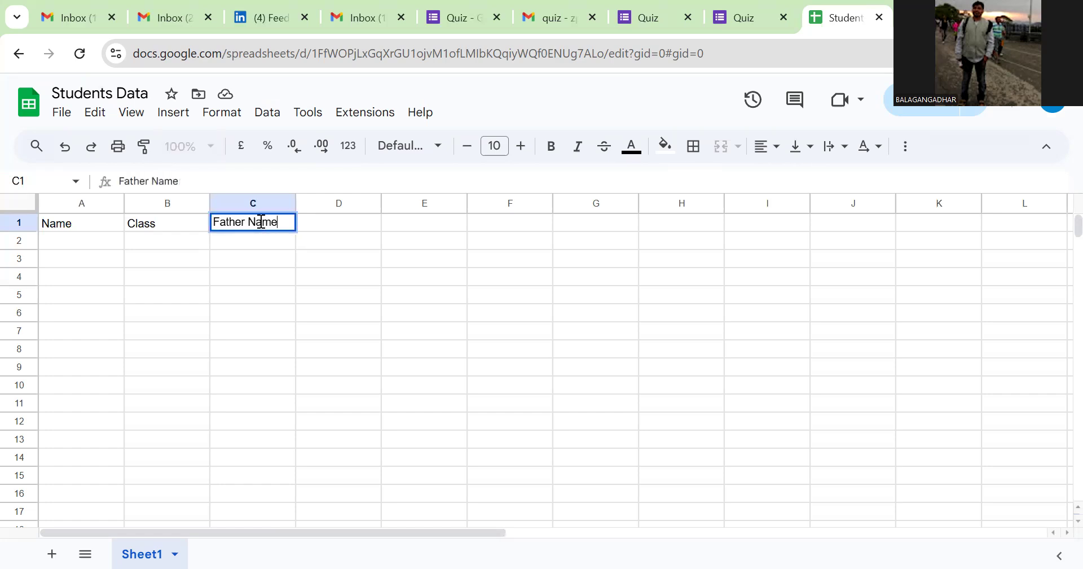
click(351, 218)
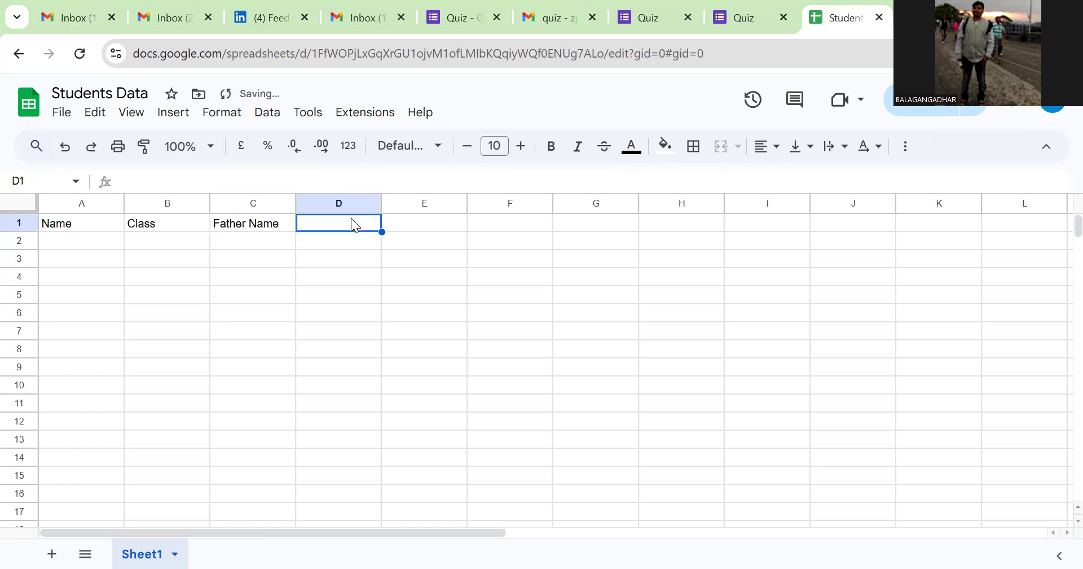
text(Mob)
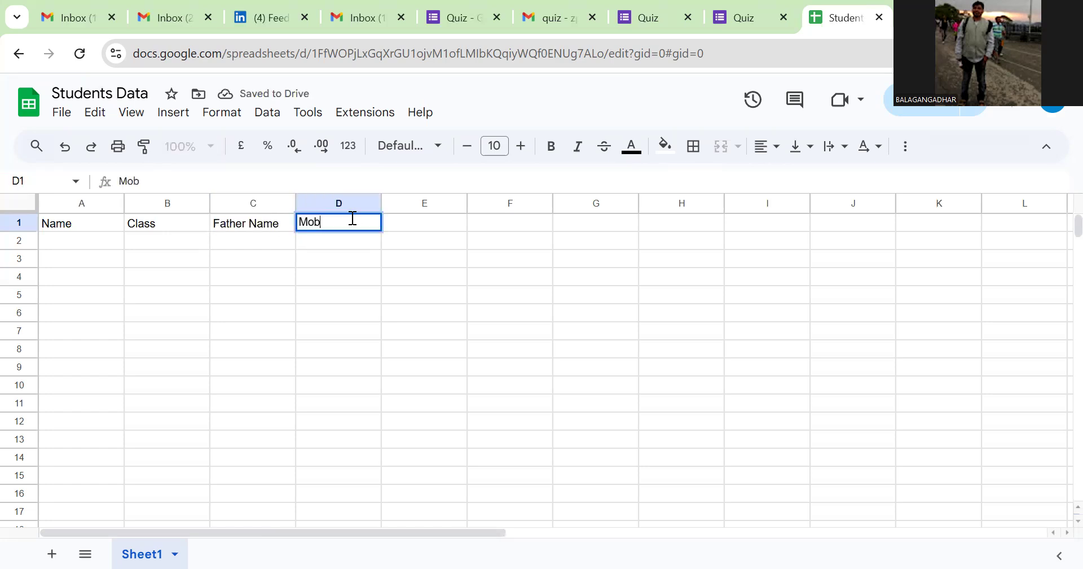
text(ile)
click(544, 279)
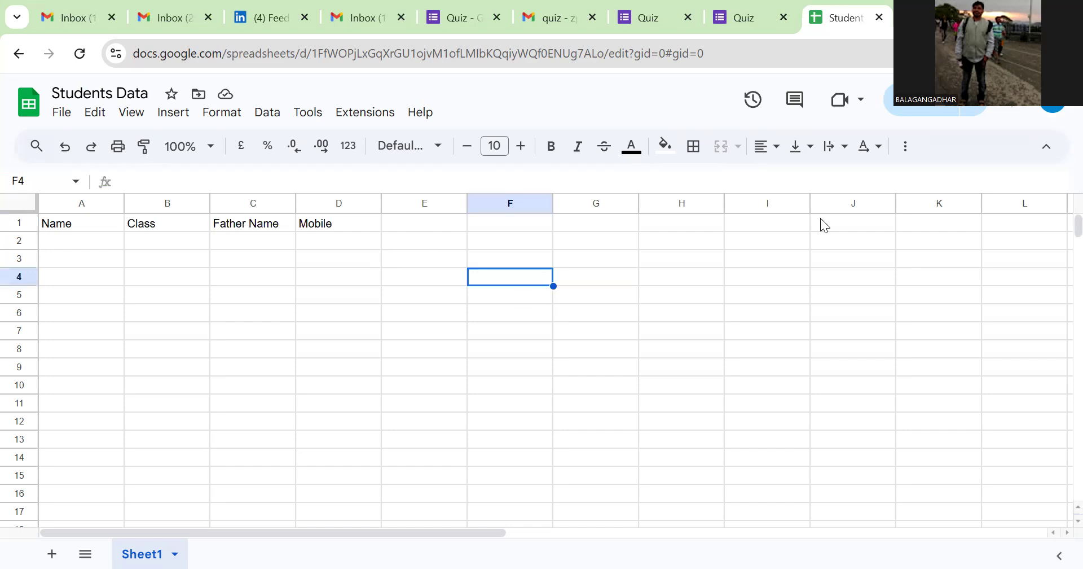
click(909, 114)
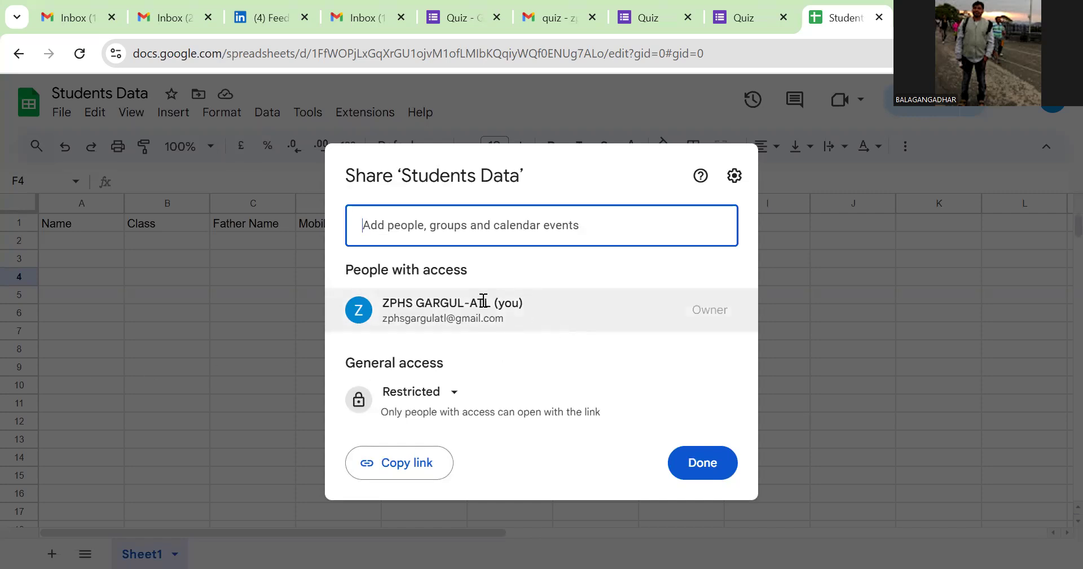
Step: Try General access set to Anyone with the link, then revert it to Restricted
mouse_move(482, 301)
mouse_move(651, 310)
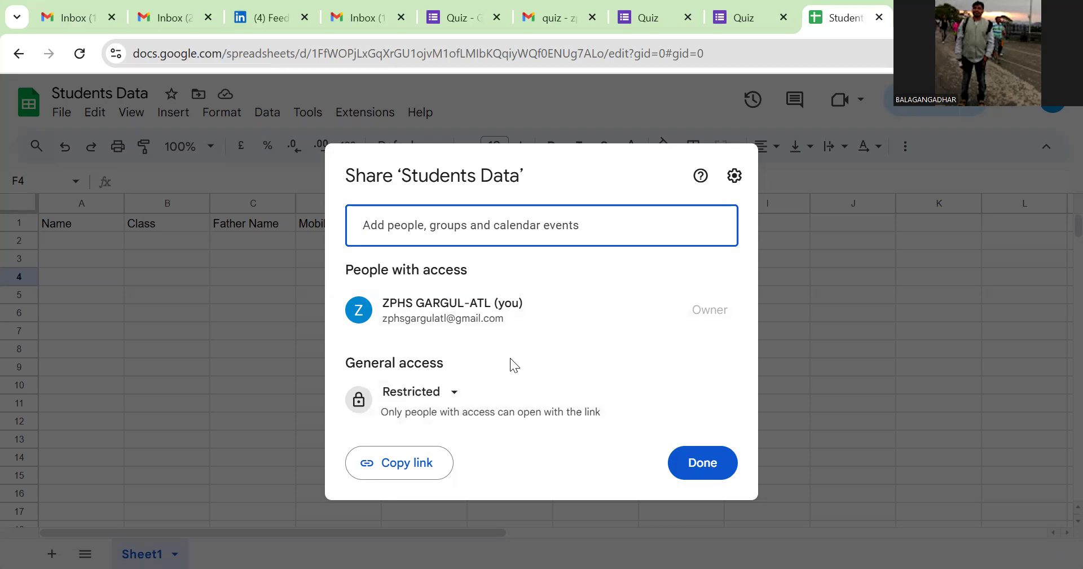
click(454, 397)
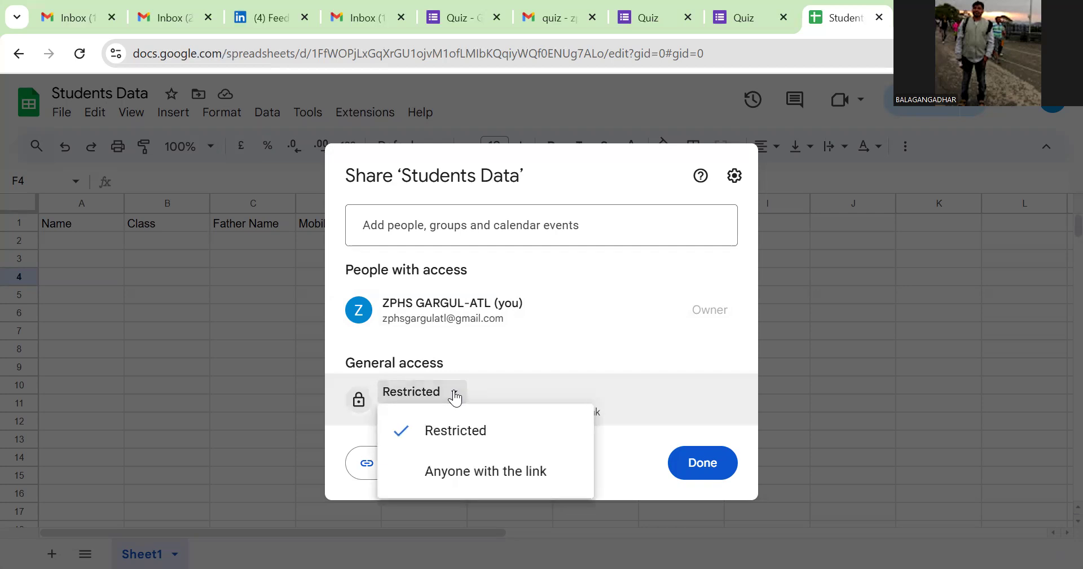
click(491, 472)
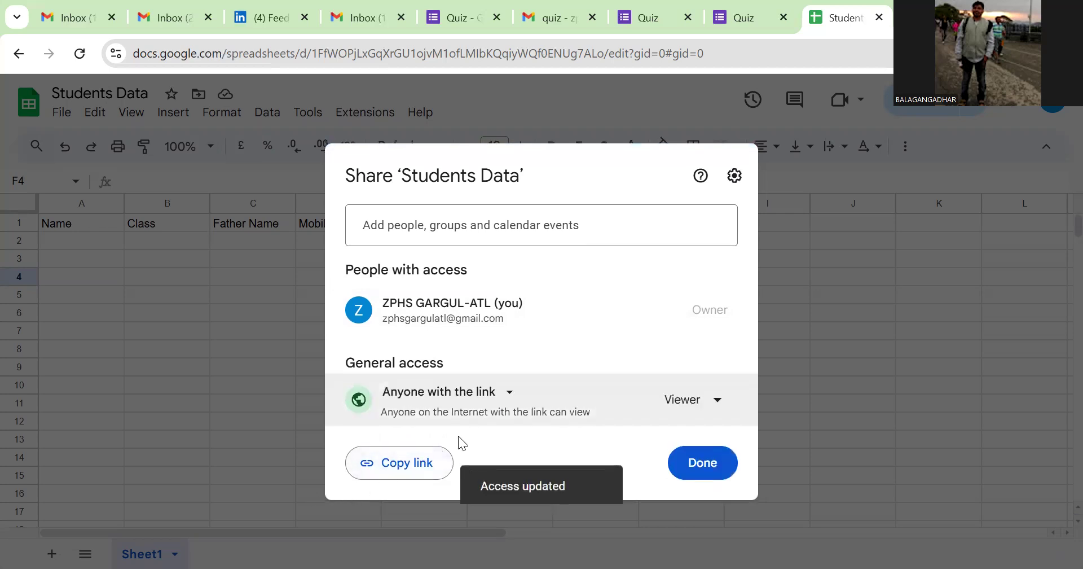
click(508, 393)
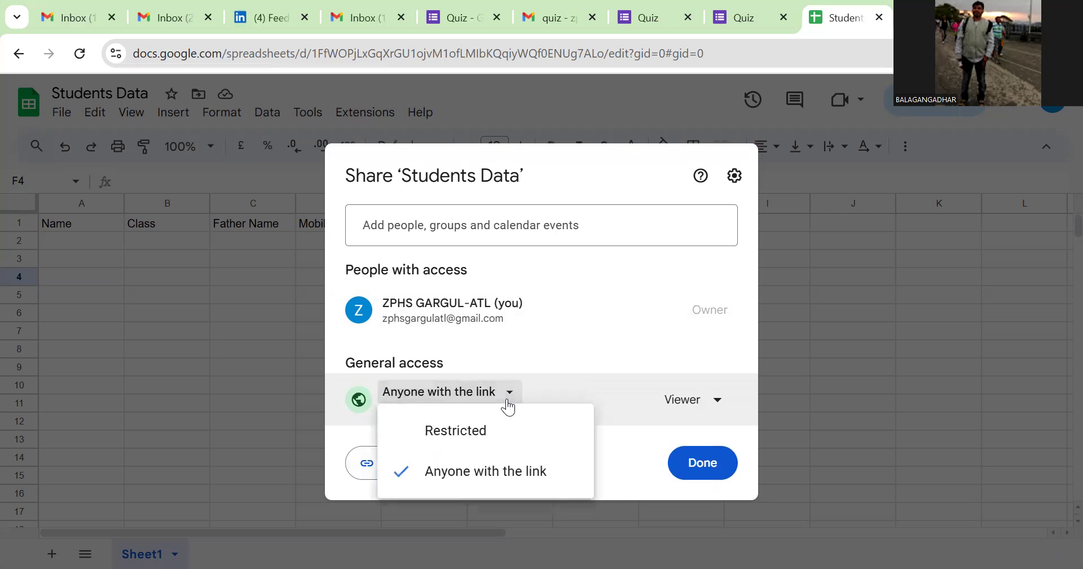
click(483, 428)
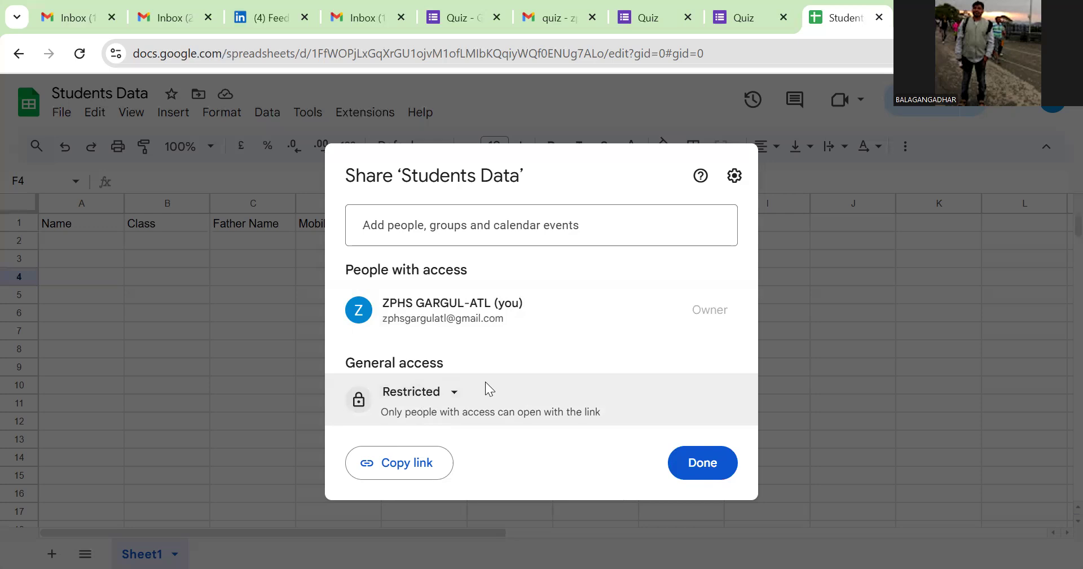
Step: Set General access to Anyone with the link as Viewer and copy the sharing link
click(452, 398)
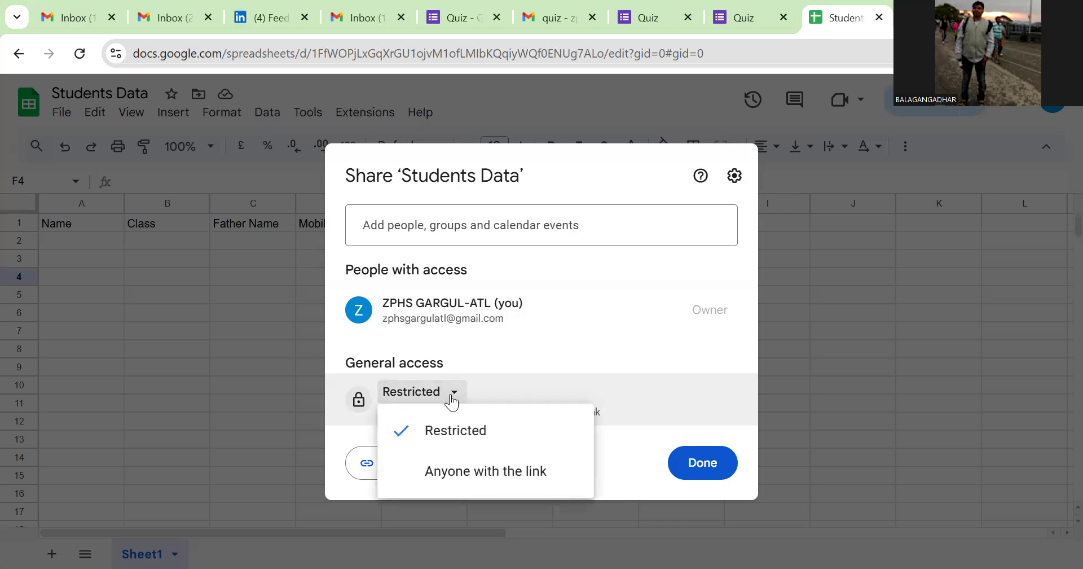
click(476, 470)
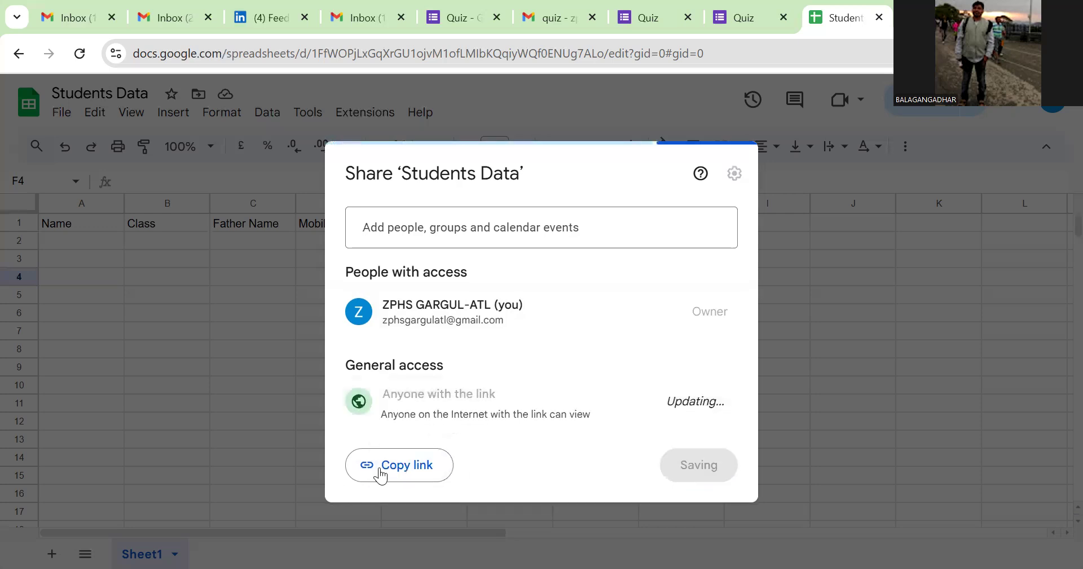
click(399, 468)
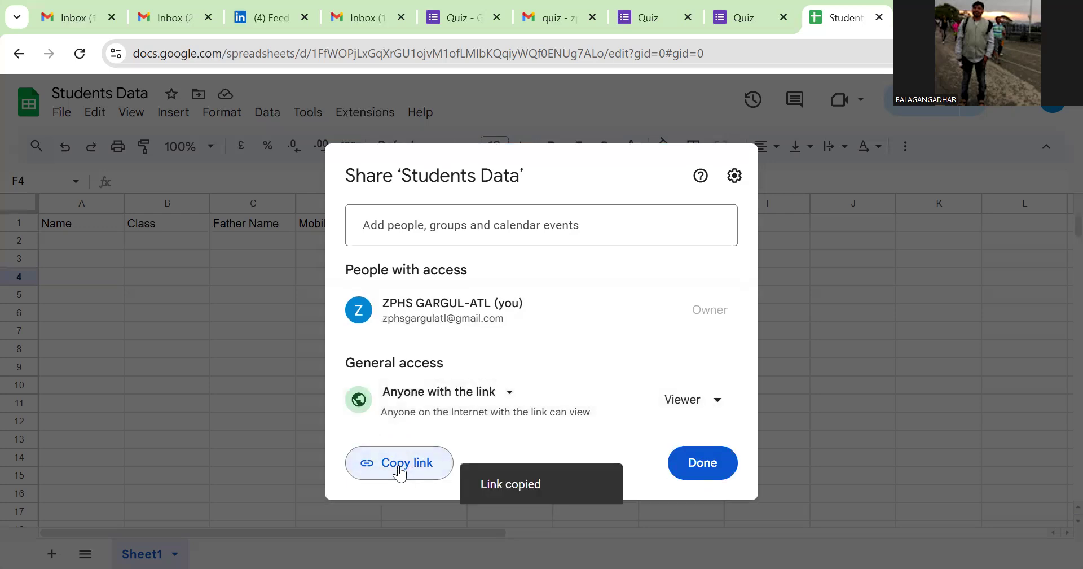
click(705, 467)
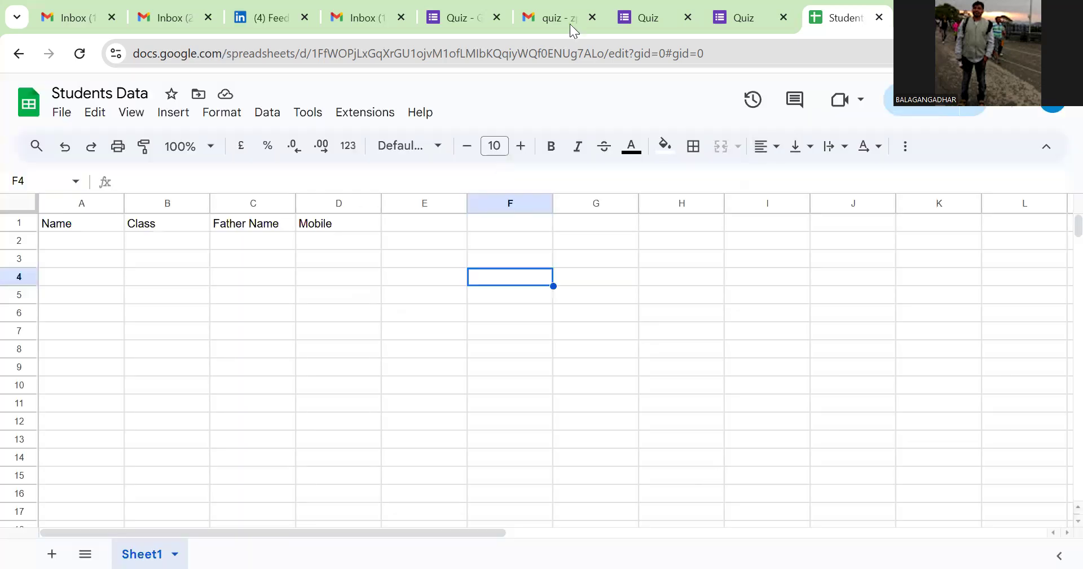
Step: Switch to the Gmail tab and into the sheet owner's account inbox
click(191, 24)
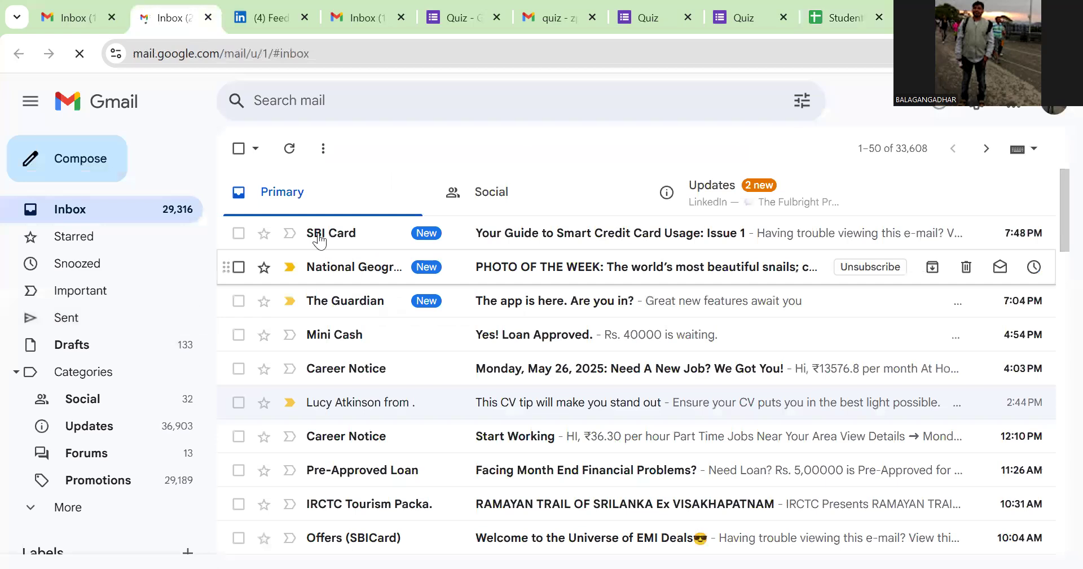
click(1052, 114)
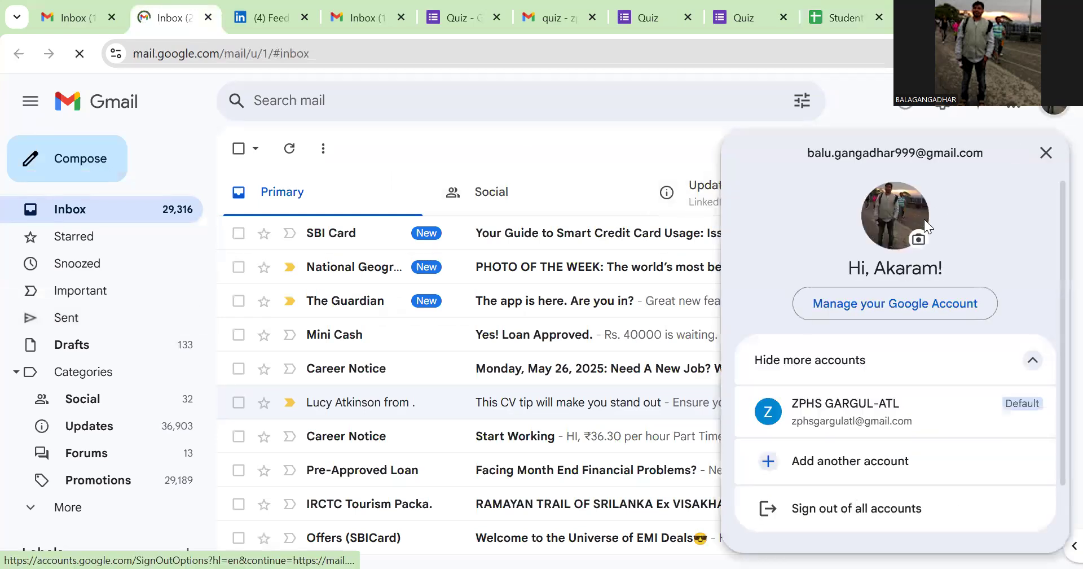
click(792, 423)
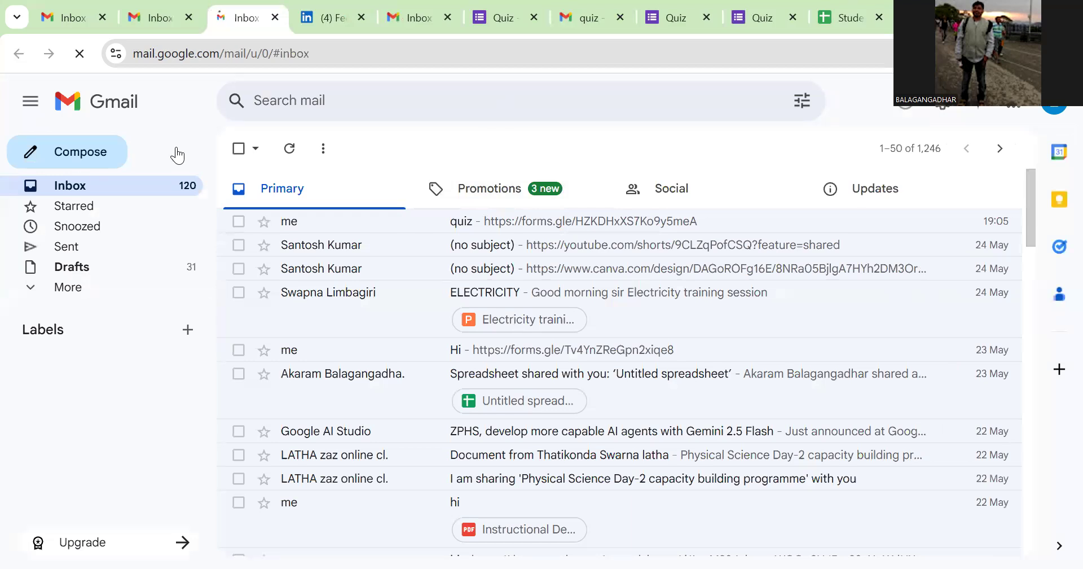
Step: Send an email titled 'data' with the pasted sheet link to the suggested contact
click(88, 164)
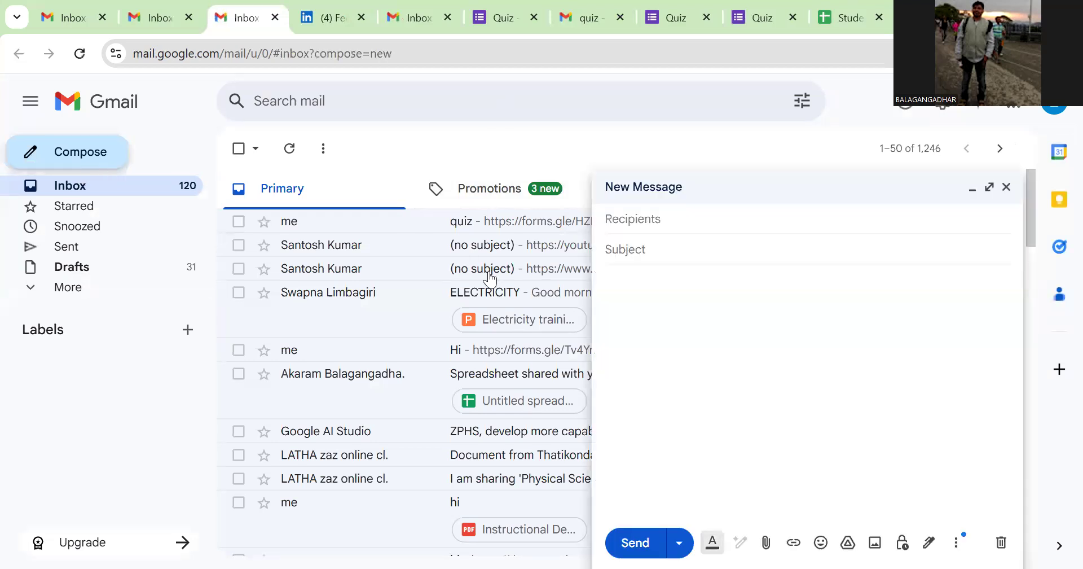
text(z)
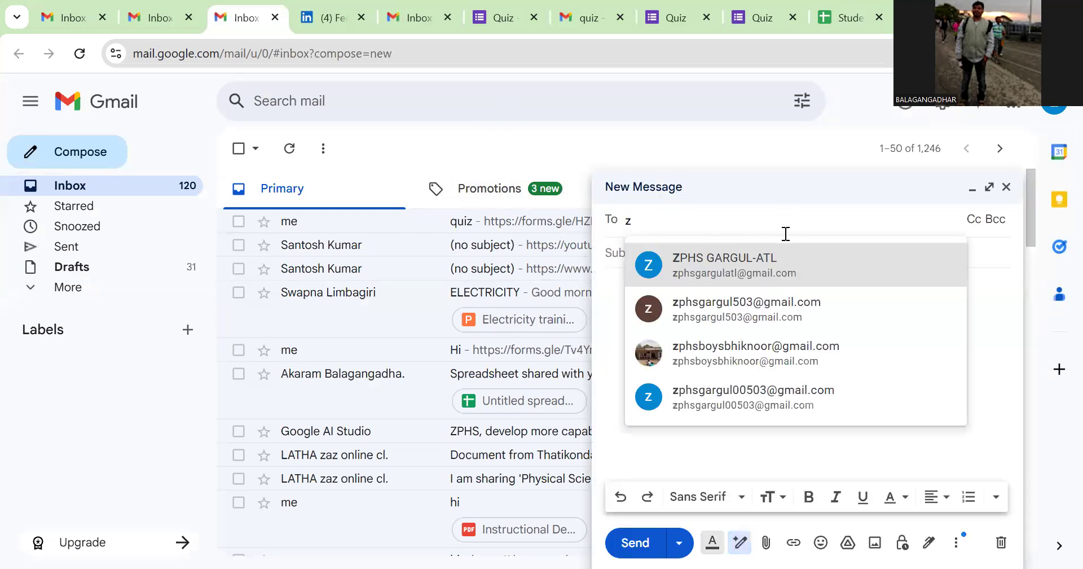
click(702, 271)
click(649, 256)
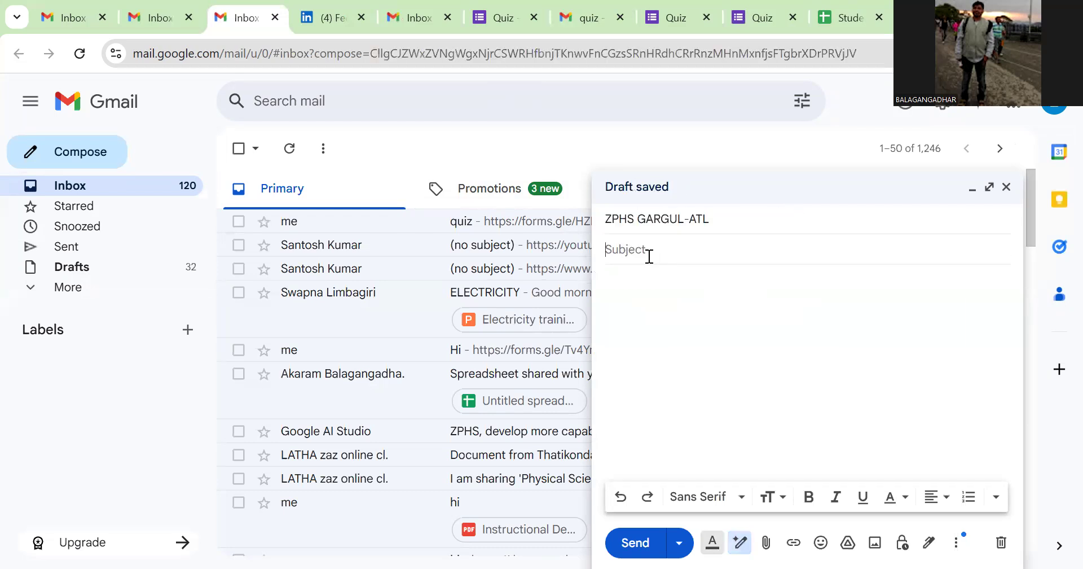
text(data)
click(632, 299)
key(ctrl+v)
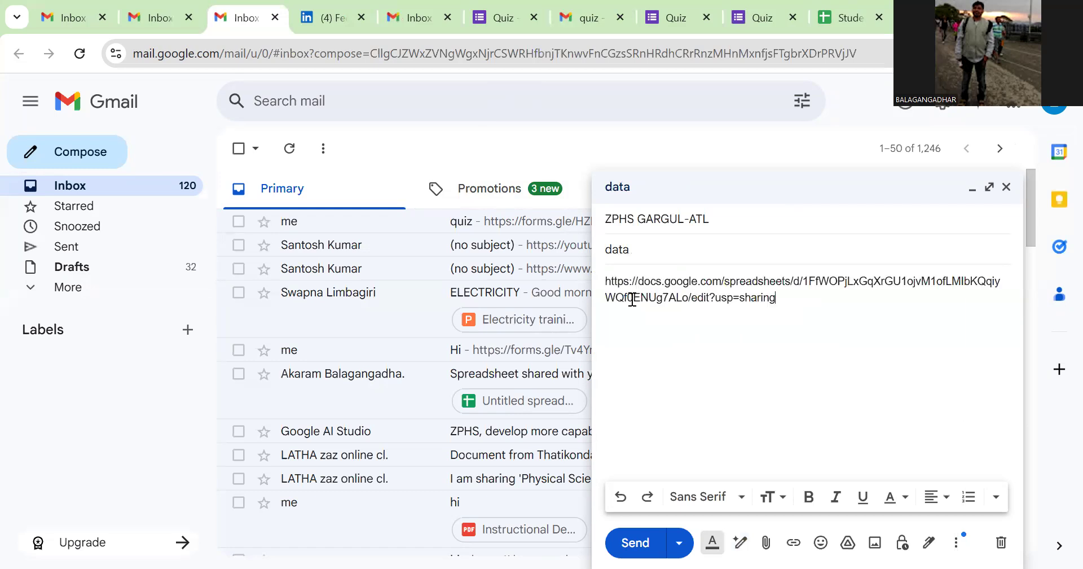
click(628, 545)
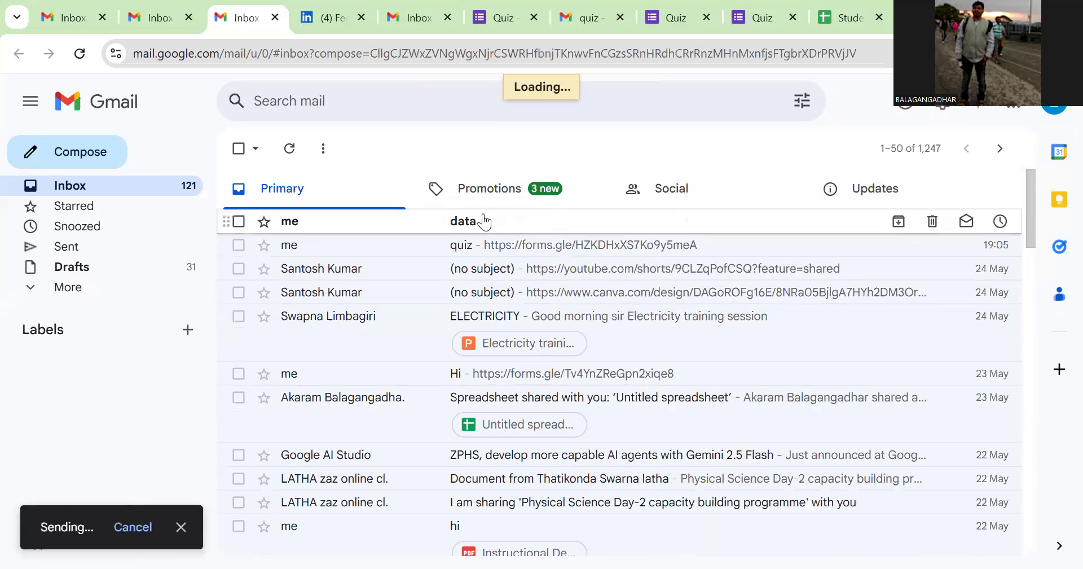
click(560, 222)
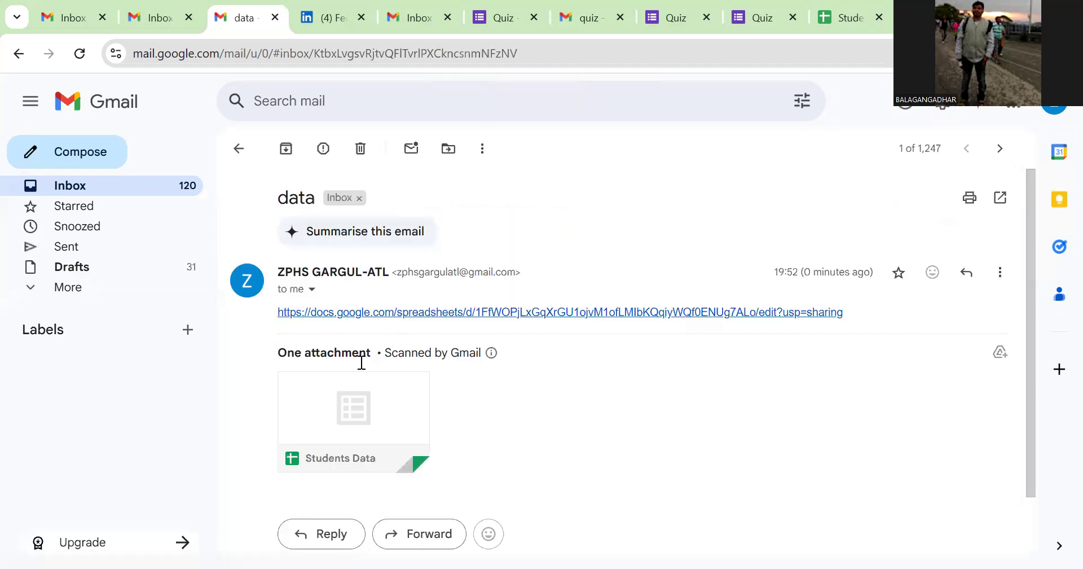
Step: Follow the docs.google.com link in the 'data' email and select cell A2 of Students Data
mouse_move(332, 426)
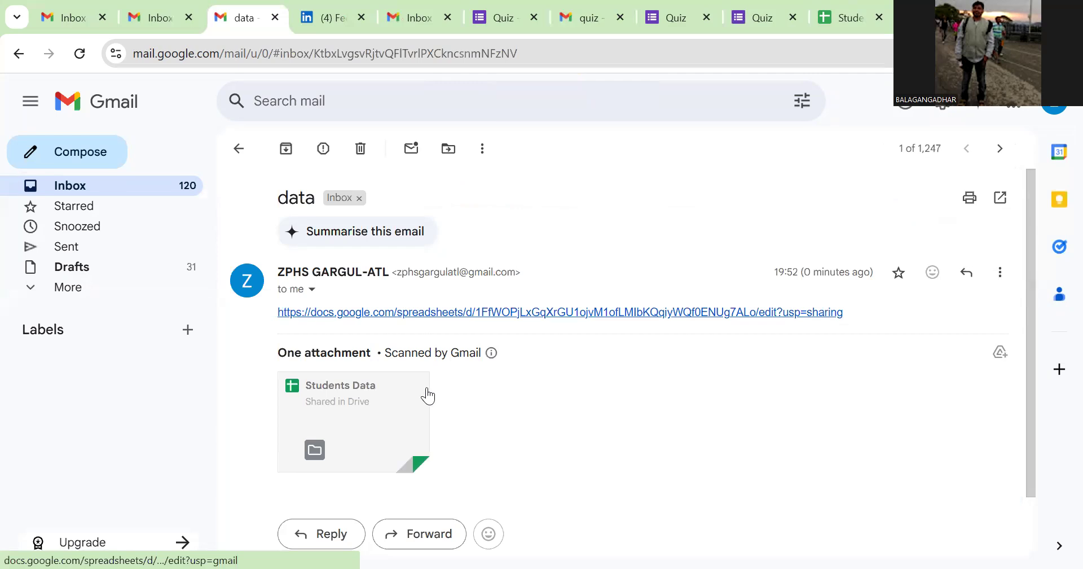
click(594, 313)
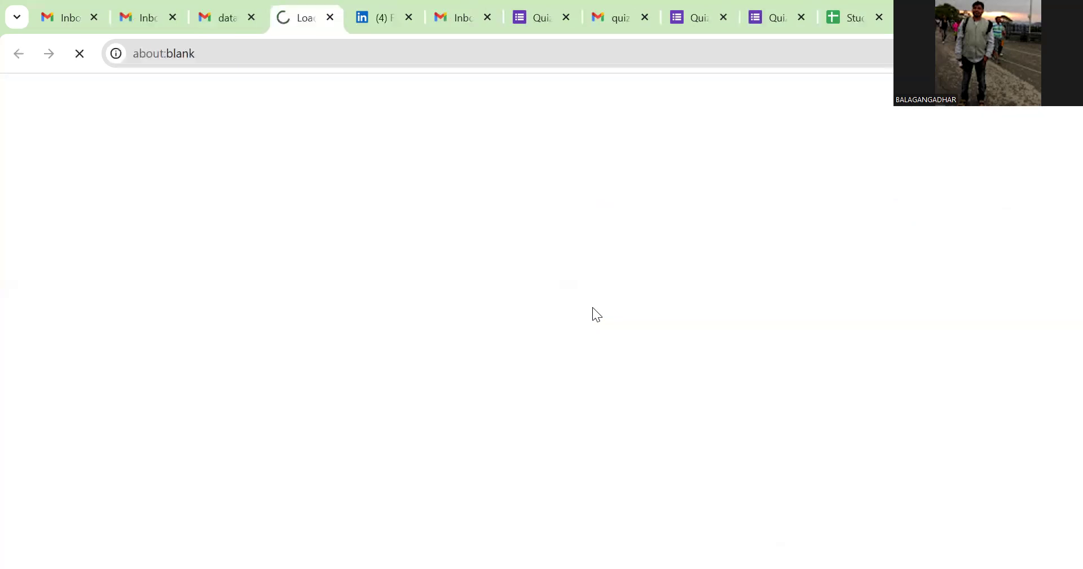
click(101, 241)
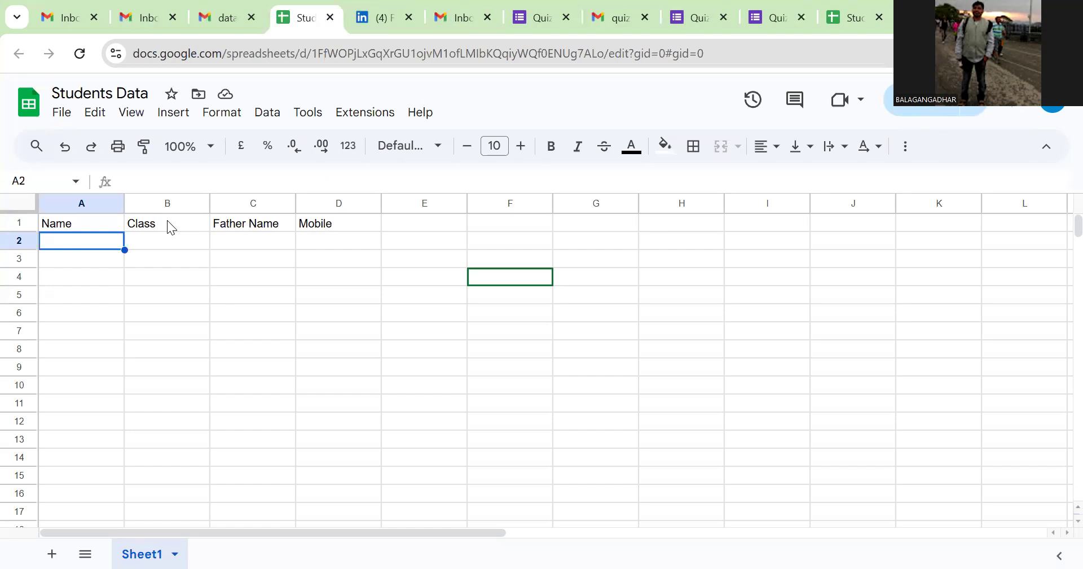
Step: Enter the student's name, class 9th, father's name and mobile number in A2 to D2
text(Sures)
text(g)
key(BackSpace)
text(h)
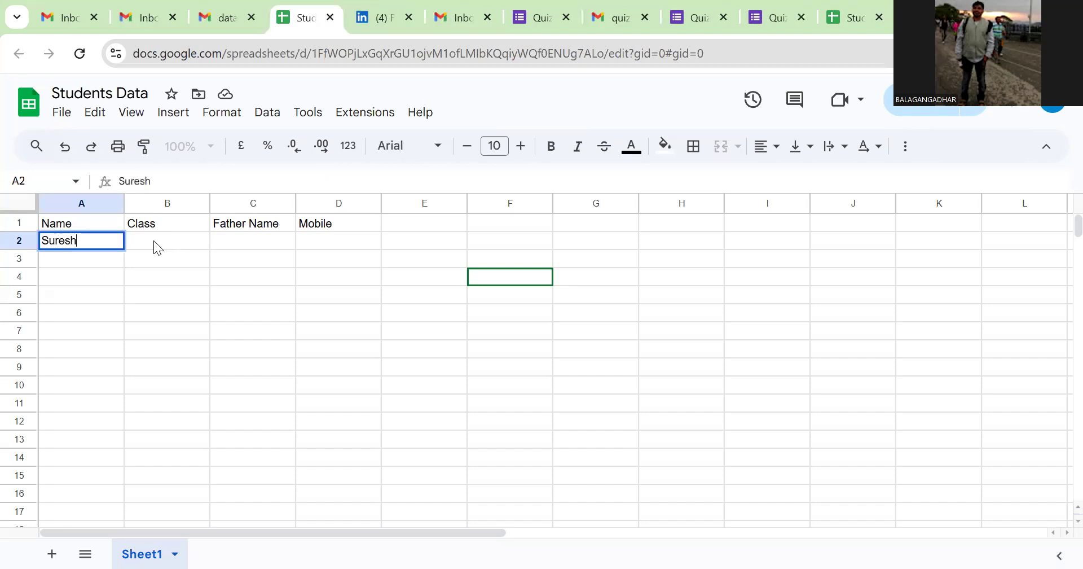
click(154, 241)
text(9)
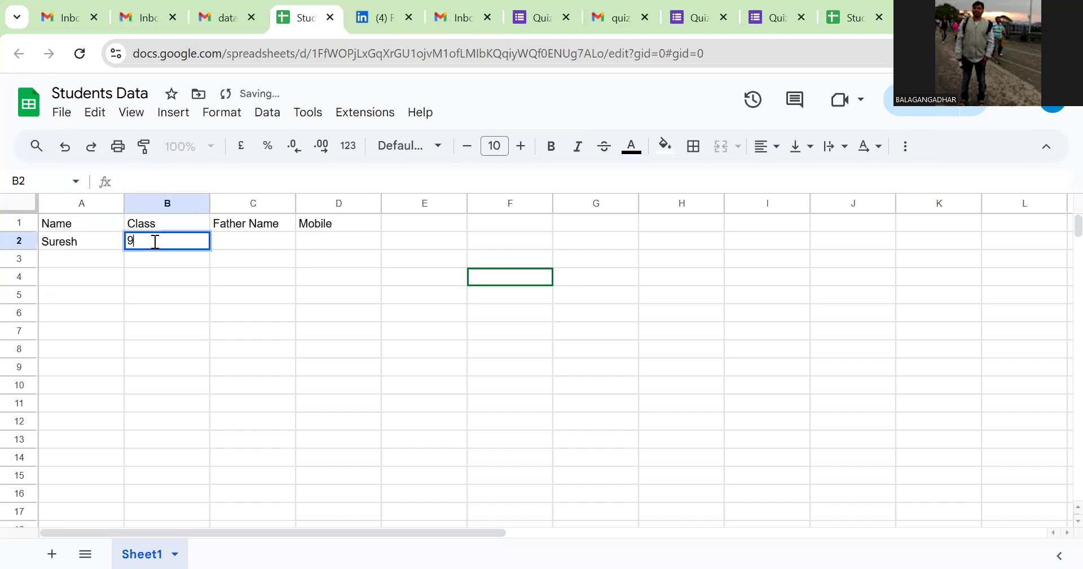
text(th)
click(270, 246)
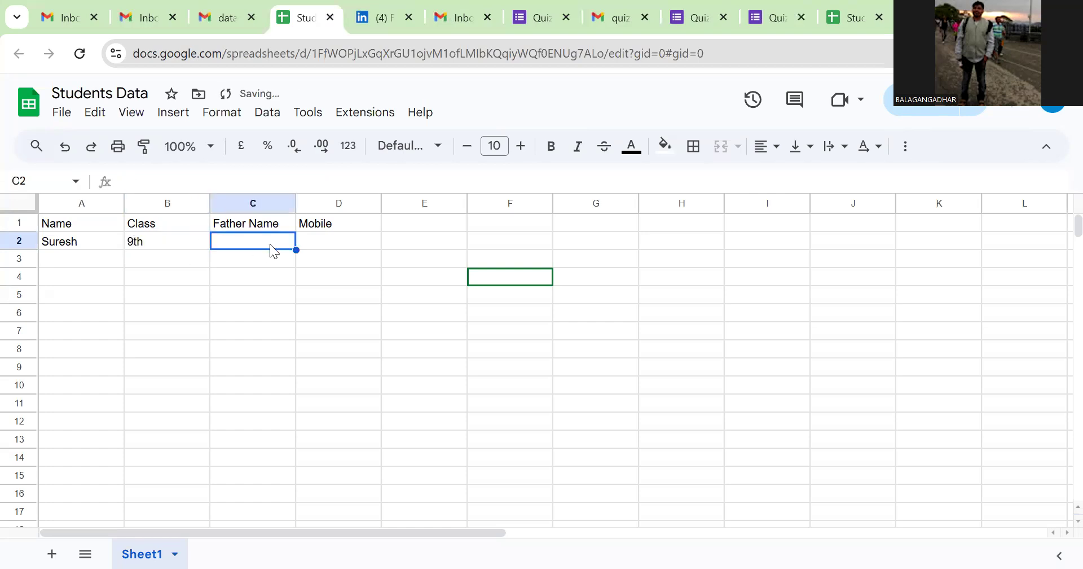
text(Ra)
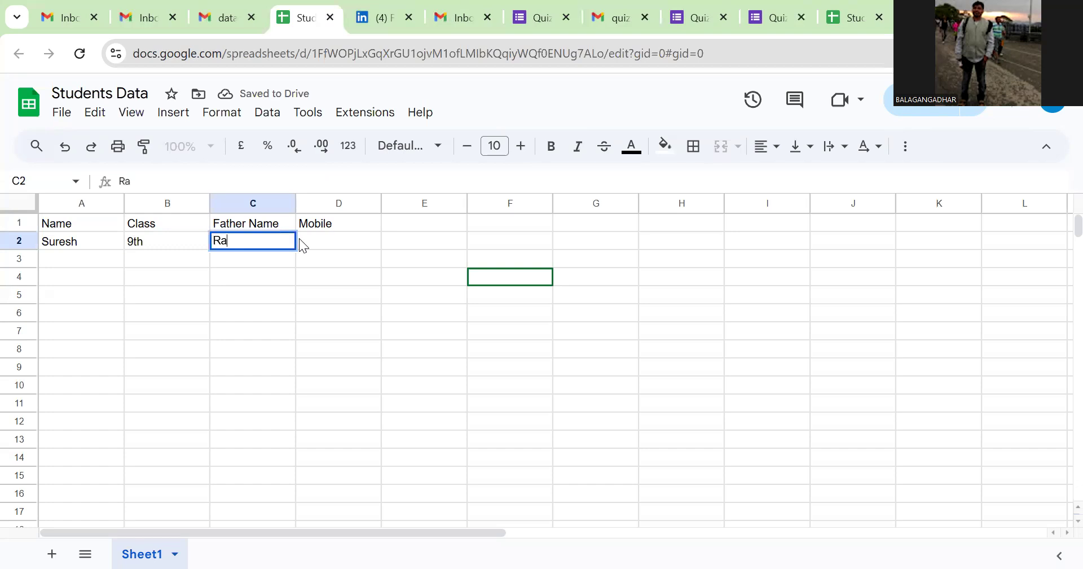
text(mulu)
click(345, 241)
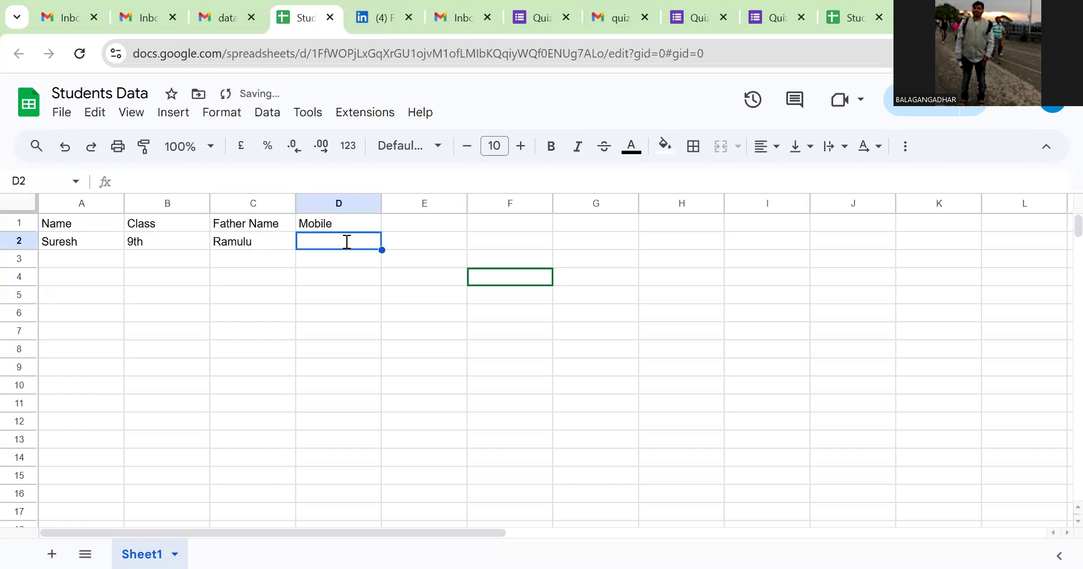
click(294, 324)
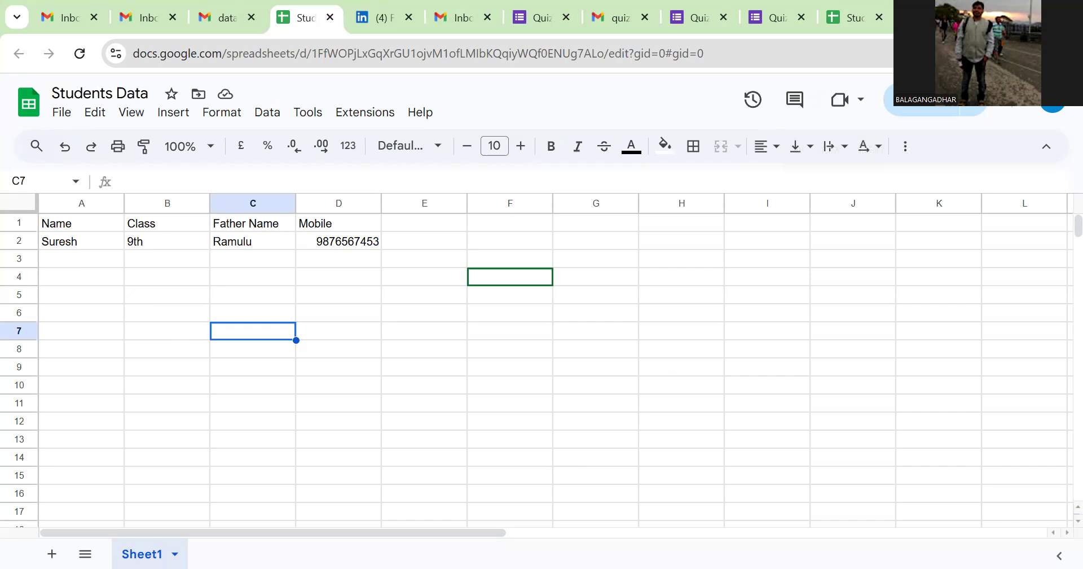
click(851, 16)
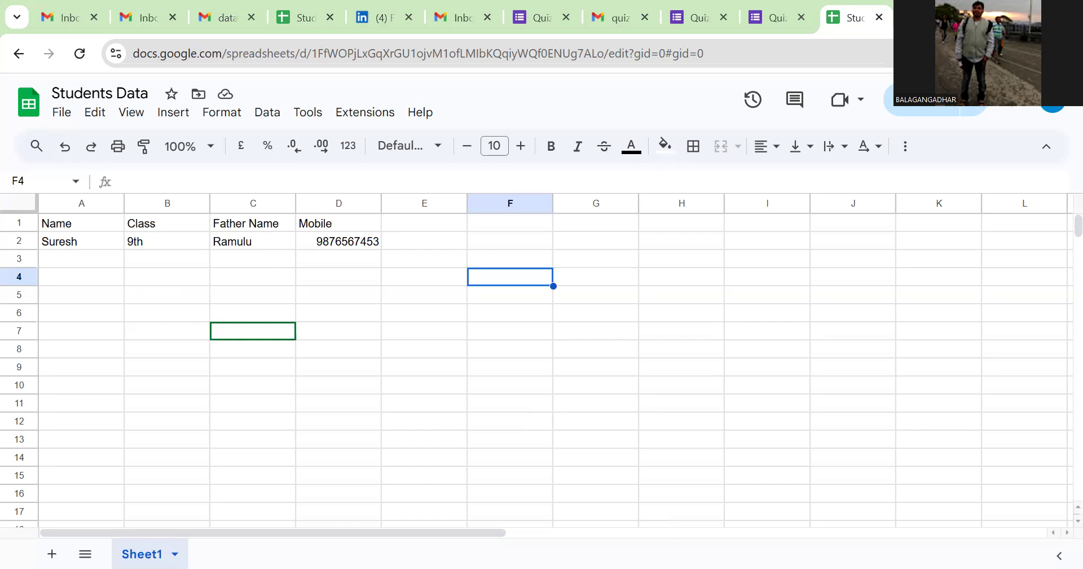
click(566, 348)
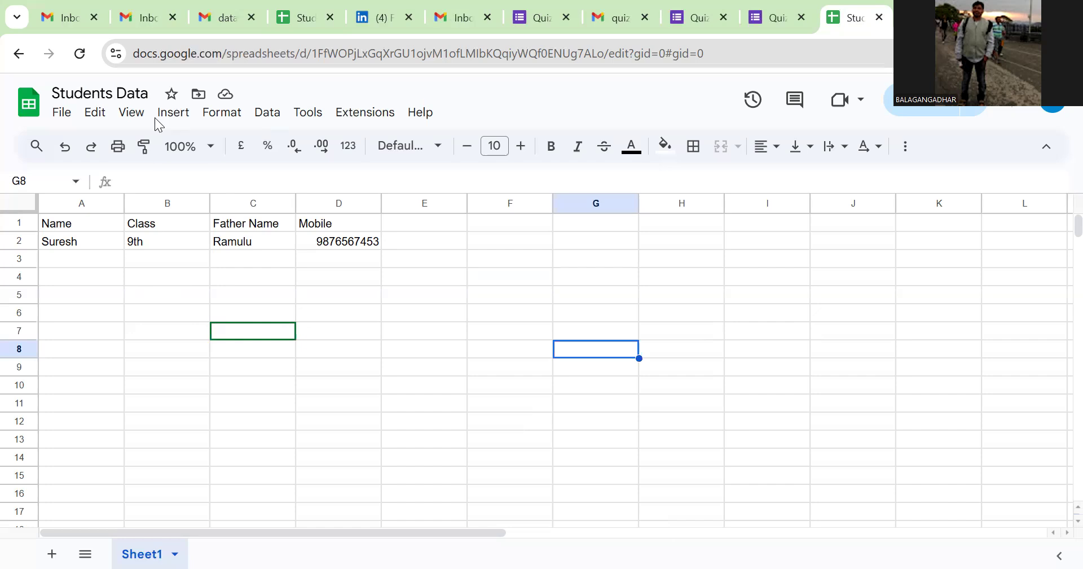
click(300, 24)
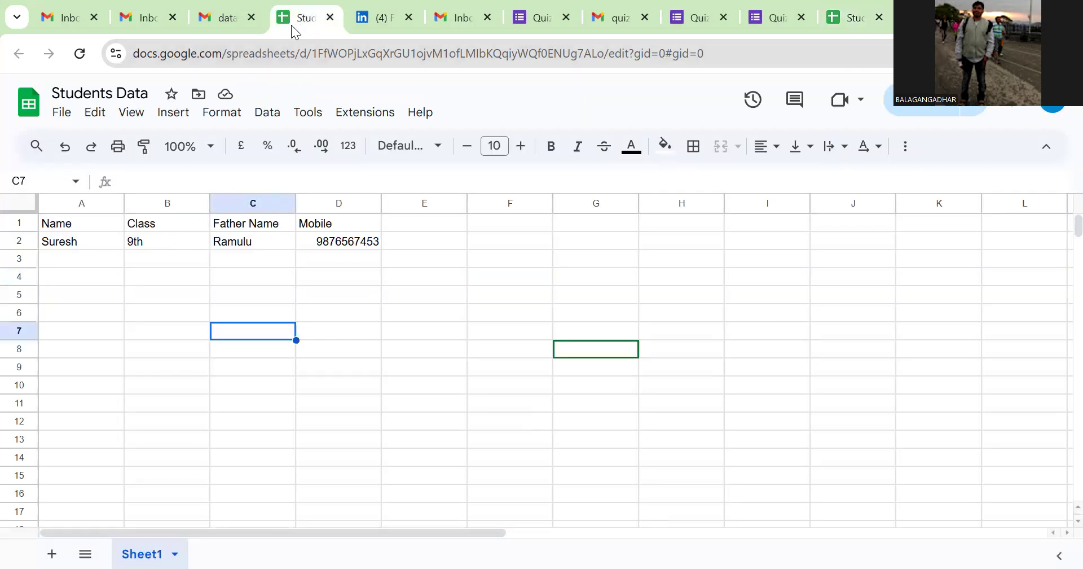
click(223, 23)
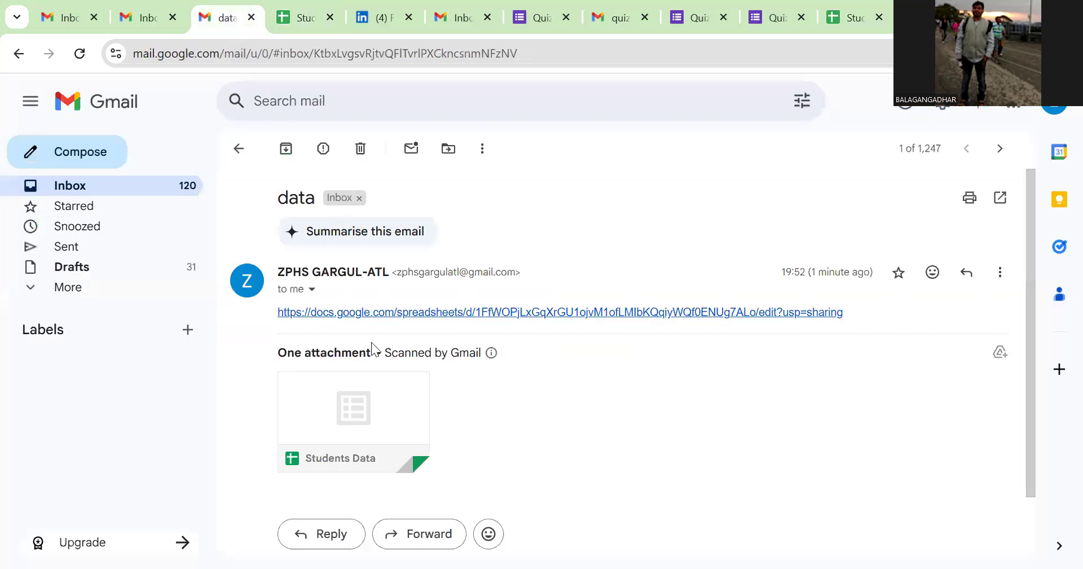
Step: Reopen Students Data via the spreadsheet link in the 'data' email
click(438, 314)
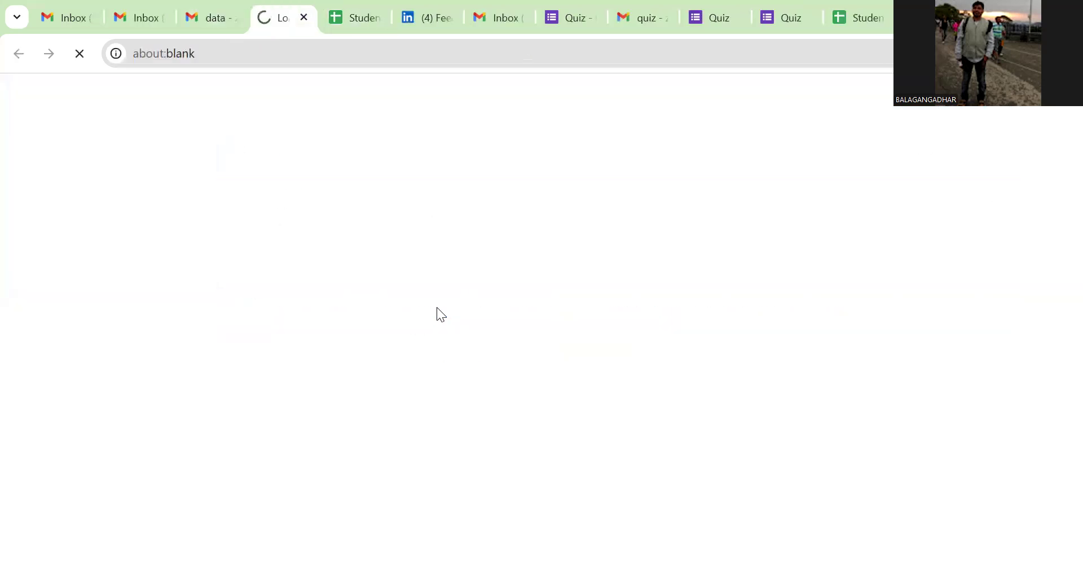